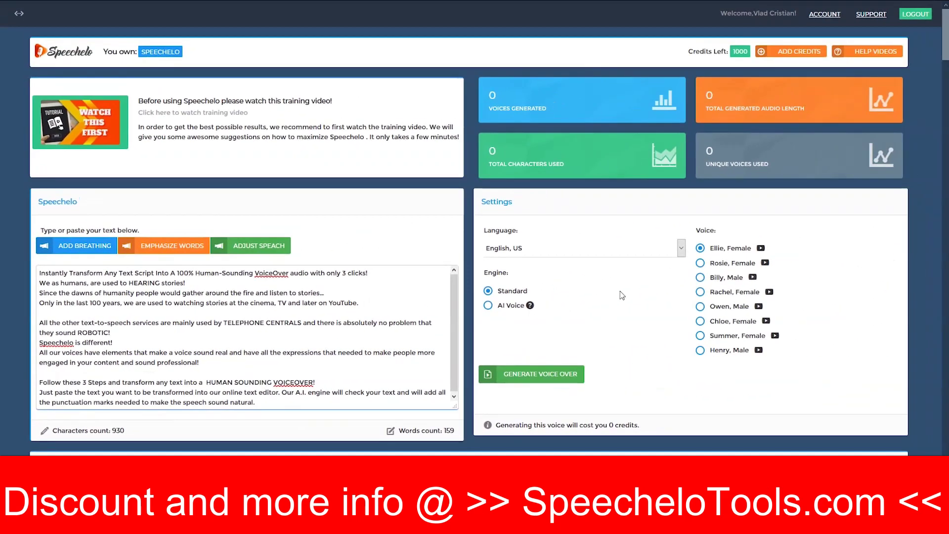
# Confirm English, US as the voiceover language in the language list
pyautogui.click(681, 249)
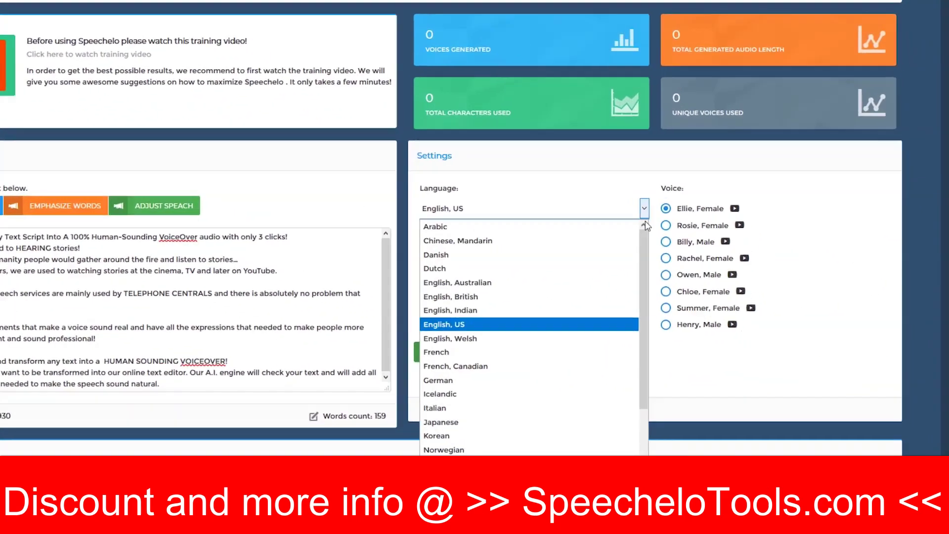
pyautogui.moveTo(547, 156)
pyautogui.mouseDown()
pyautogui.moveTo(535, 235)
pyautogui.moveTo(540, 274)
pyautogui.mouseUp()
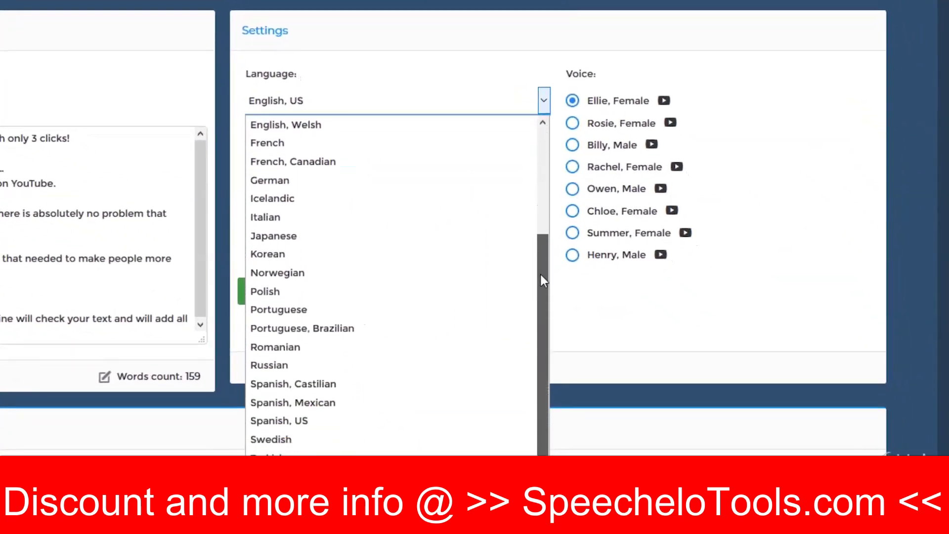
pyautogui.scroll(5, 540, 223)
pyautogui.click(322, 223)
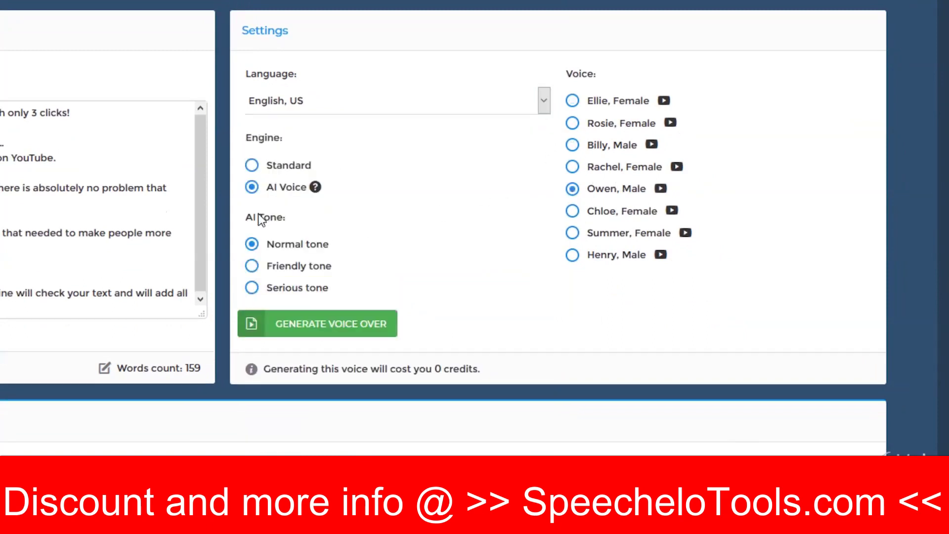
# Generate the MP3 voiceover of the script and acknowledge the confirmation
pyautogui.click(300, 329)
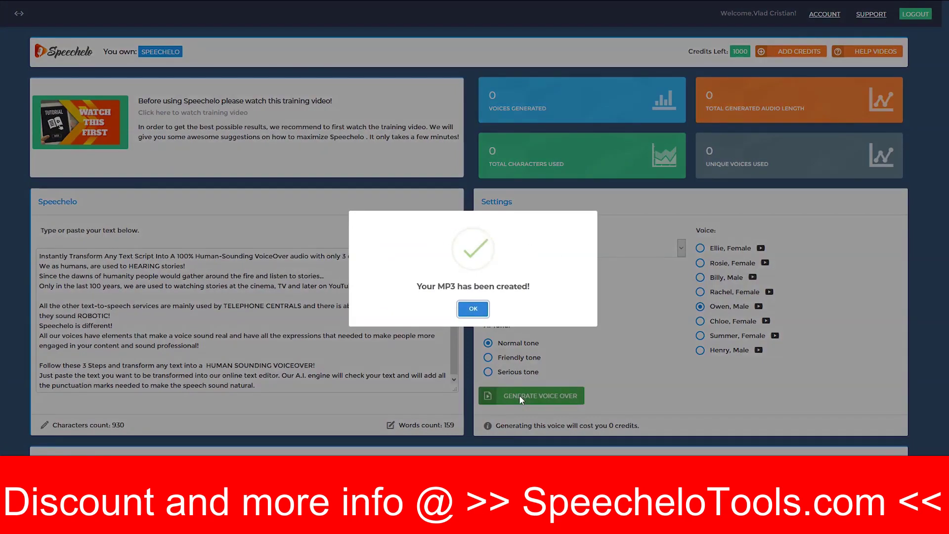
pyautogui.click(473, 308)
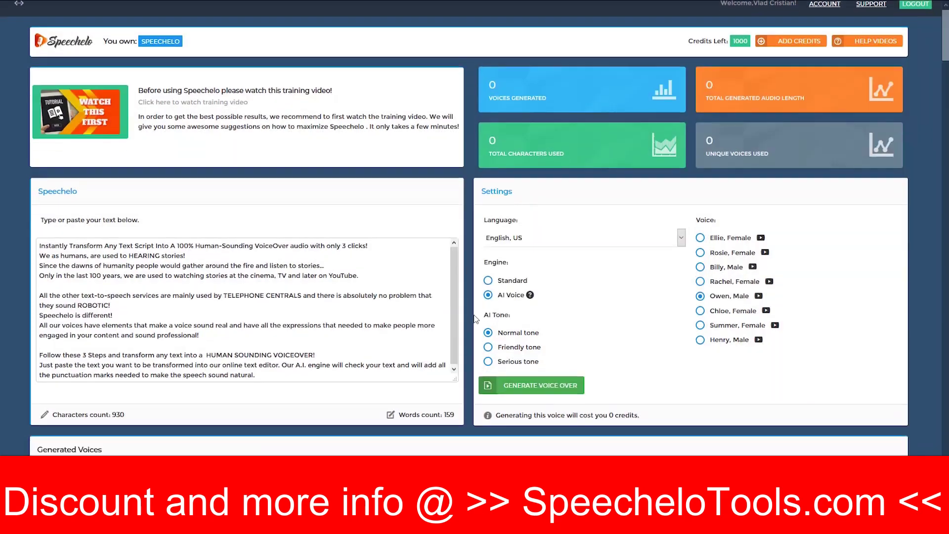